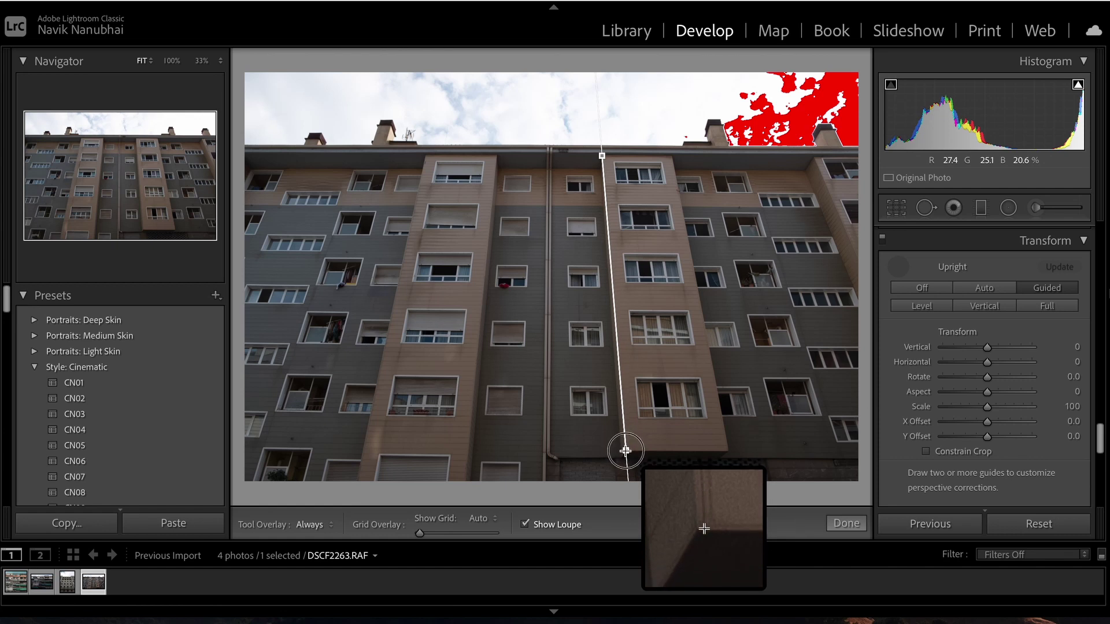
Step: Draw two vertical Upright guides, along the left edge of the right bay and the right edge of the left bay
{"action": "left_click_drag", "start_coordinate": [626, 450], "coordinate": [626, 450]}
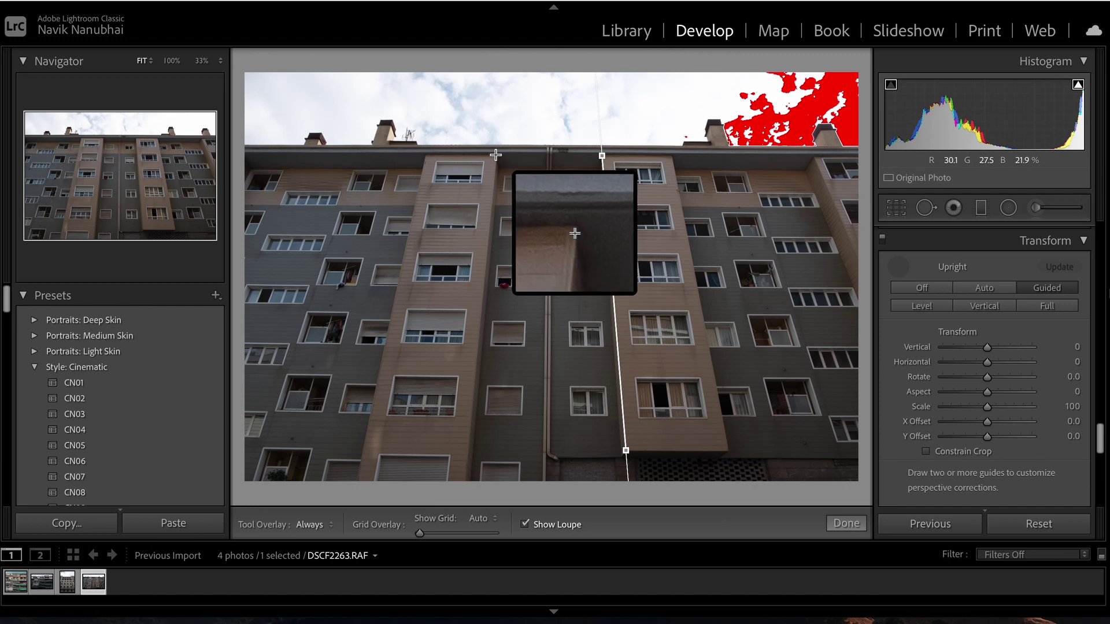
{"action": "left_click_drag", "start_coordinate": [496, 156], "coordinate": [469, 451]}
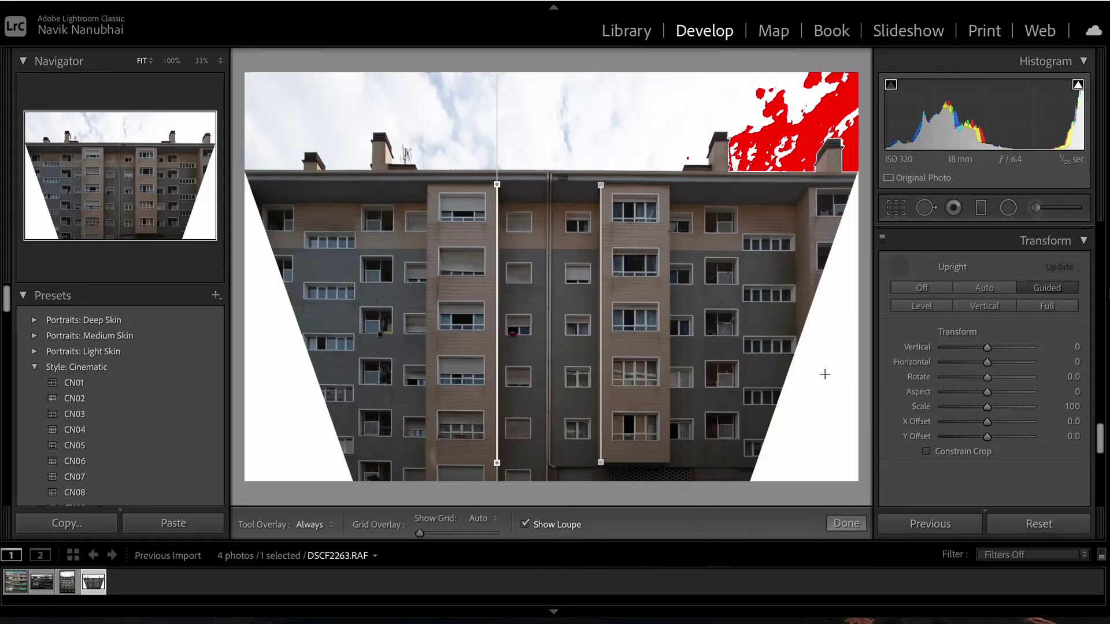
Step: Enlarge the corrected photo to Scale 140 and shift it down with a Y Offset of -4.1
{"action": "left_click", "coordinate": [989, 409]}
{"action": "left_click_drag", "start_coordinate": [989, 412], "coordinate": [1021, 408]}
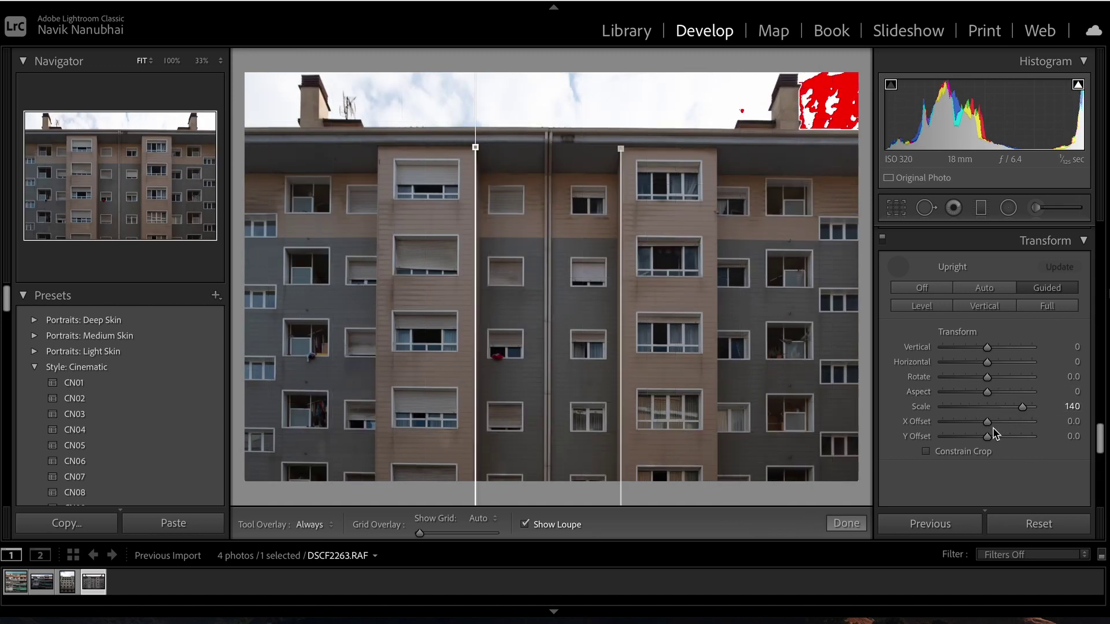
{"action": "left_click_drag", "start_coordinate": [990, 442], "coordinate": [988, 443]}
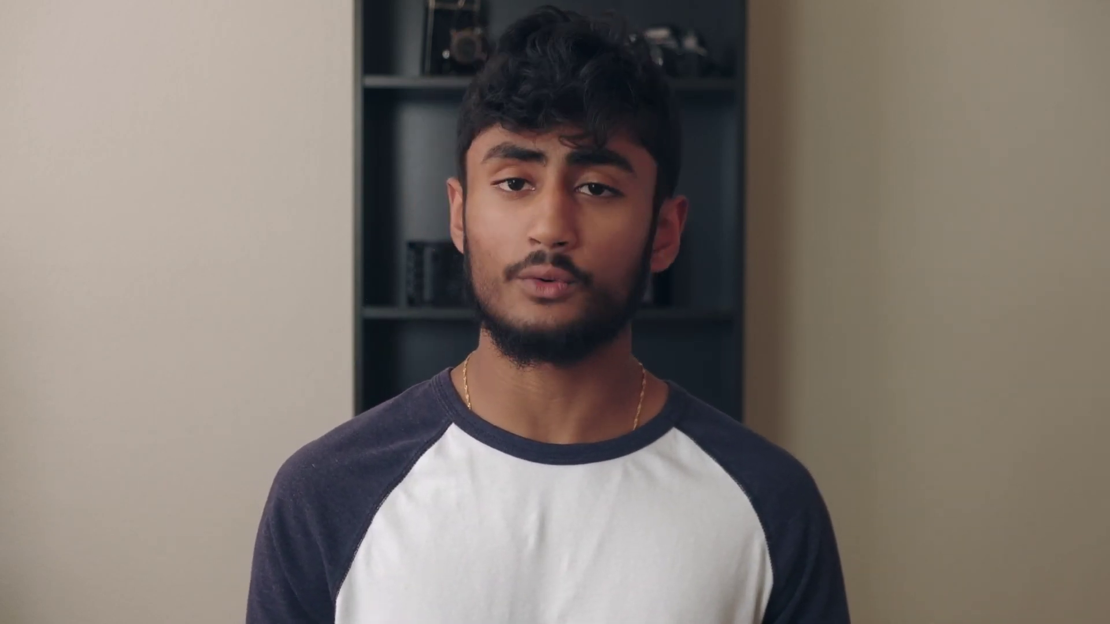
Step: Set the manual lens Distortion amount to +4 to straighten the bowed roofline
{"action": "scroll", "coordinate": [905, 345], "scroll_direction": "up", "scroll_amount": 5}
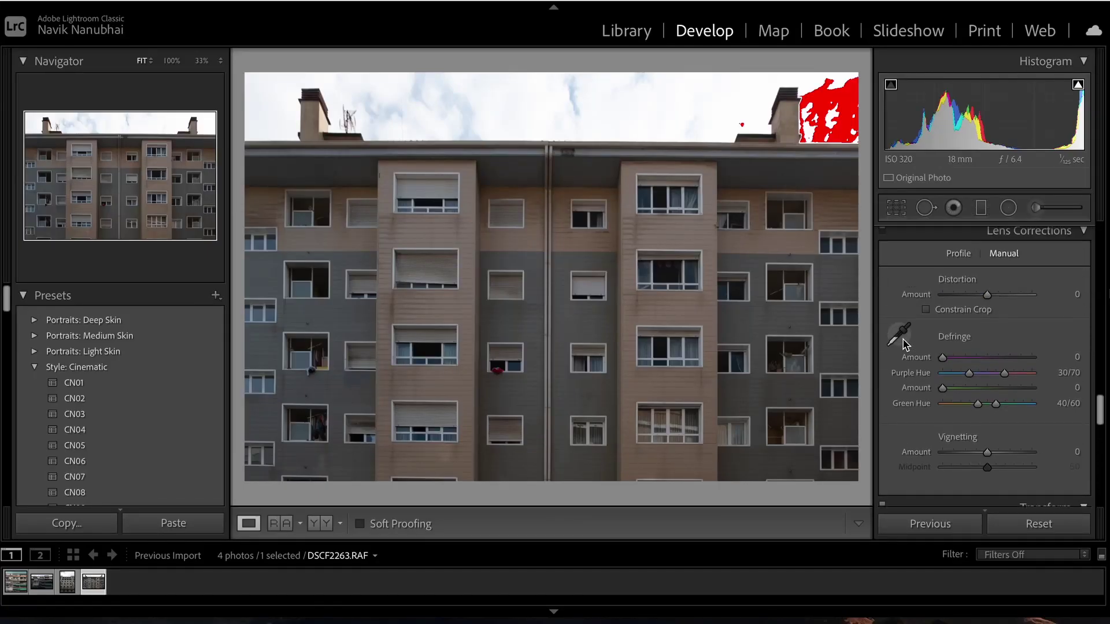
{"action": "scroll", "coordinate": [906, 345], "scroll_direction": "up", "scroll_amount": 2}
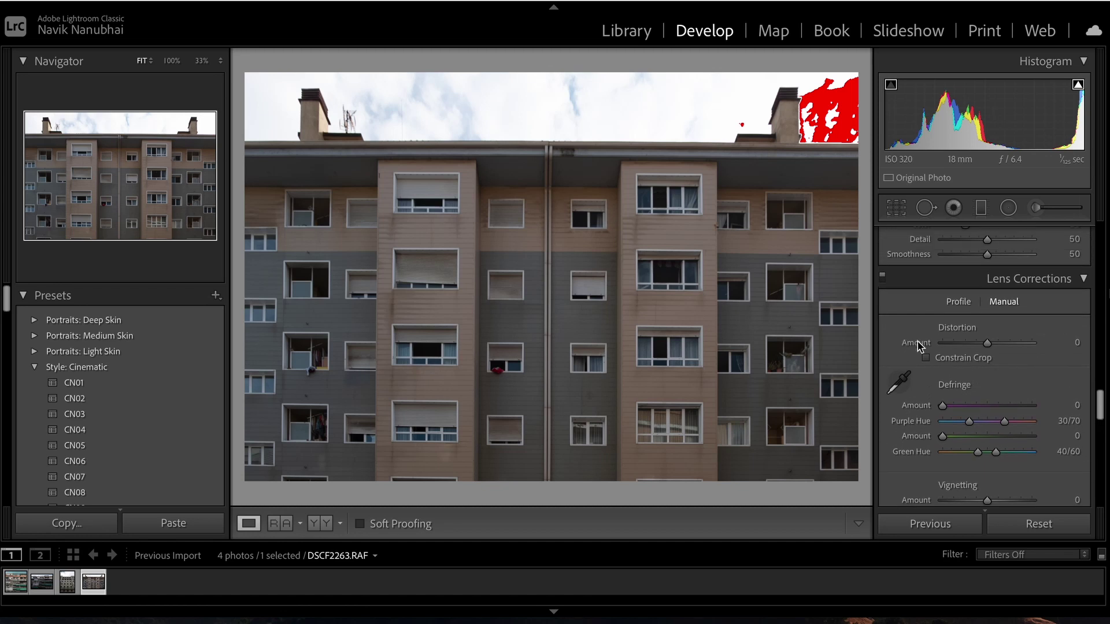
{"action": "left_click", "coordinate": [983, 344]}
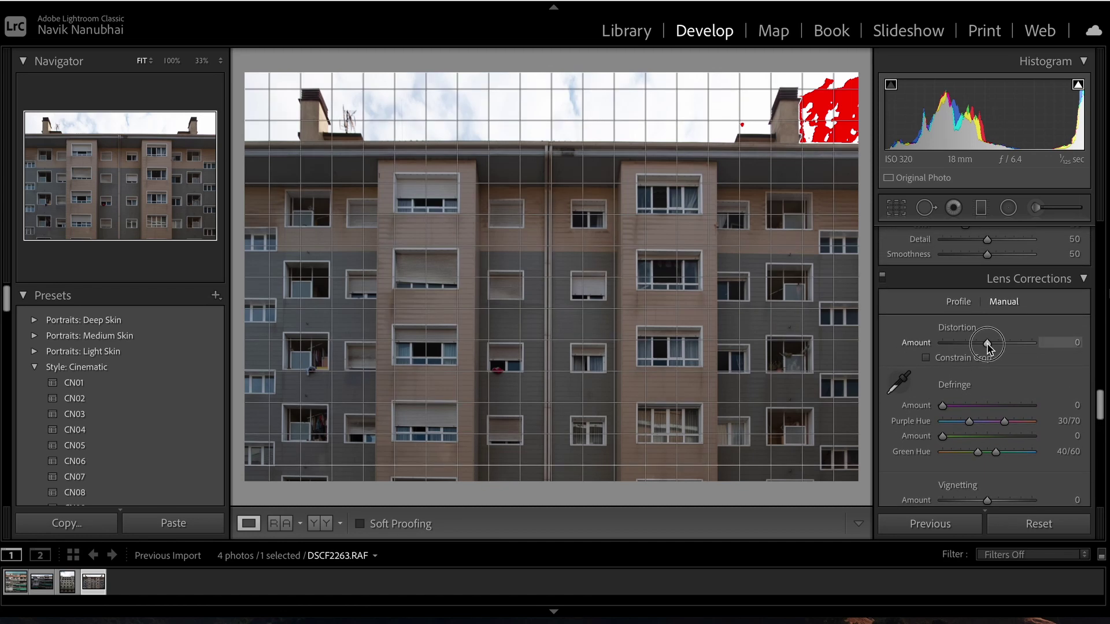
{"action": "left_click_drag", "start_coordinate": [987, 350], "coordinate": [989, 350]}
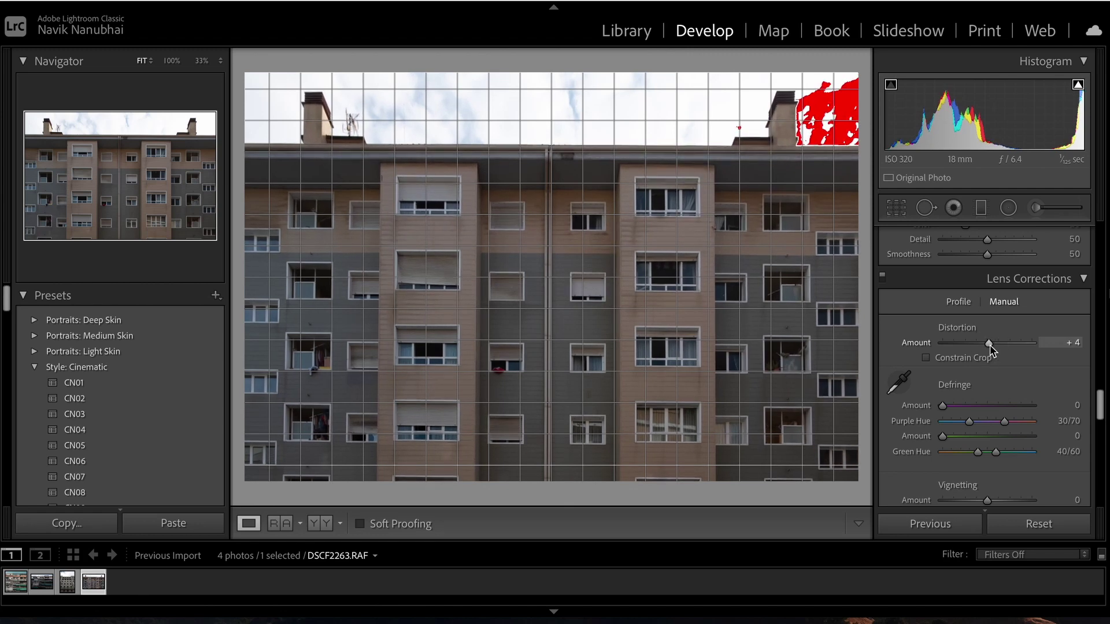
{"action": "left_click_drag", "start_coordinate": [989, 345], "coordinate": [989, 346]}
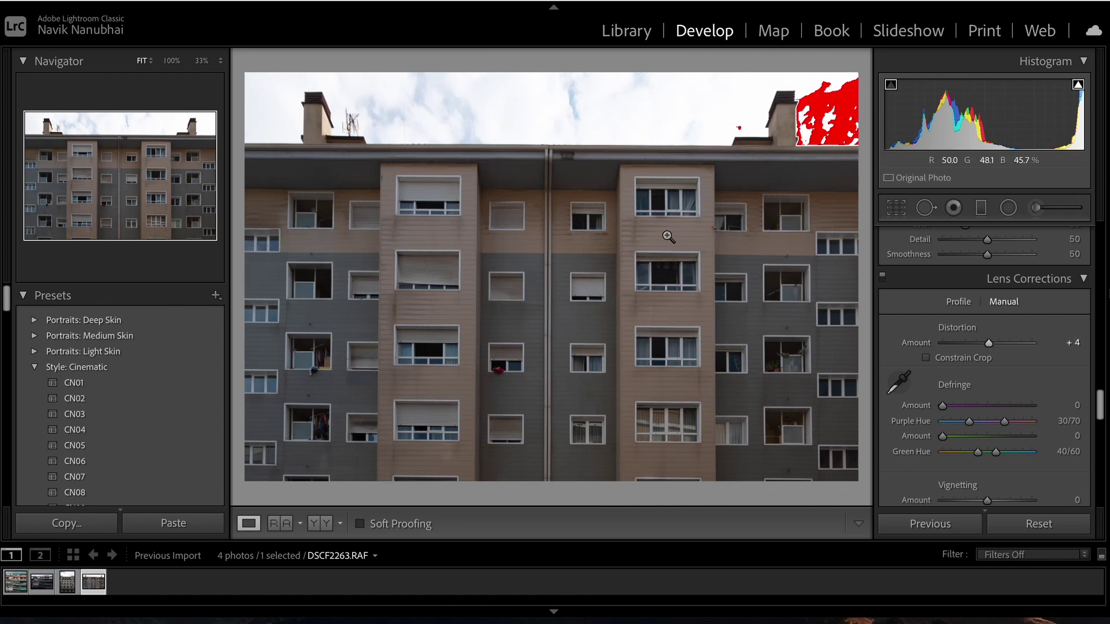
Step: Compare the photo before and after all edits, and with the lens corrections switched off and on
{"action": "key", "text": "backslash"}
{"action": "key", "text": "backslash"}
{"action": "left_click", "coordinate": [881, 278]}
{"action": "left_click", "coordinate": [882, 277]}
{"action": "left_click", "coordinate": [881, 277]}
{"action": "left_click", "coordinate": [881, 277]}
Step: Set the Transform Y Offset to -6.0 to show more sky above the roof
{"action": "scroll", "coordinate": [916, 408], "scroll_direction": "down", "scroll_amount": 5}
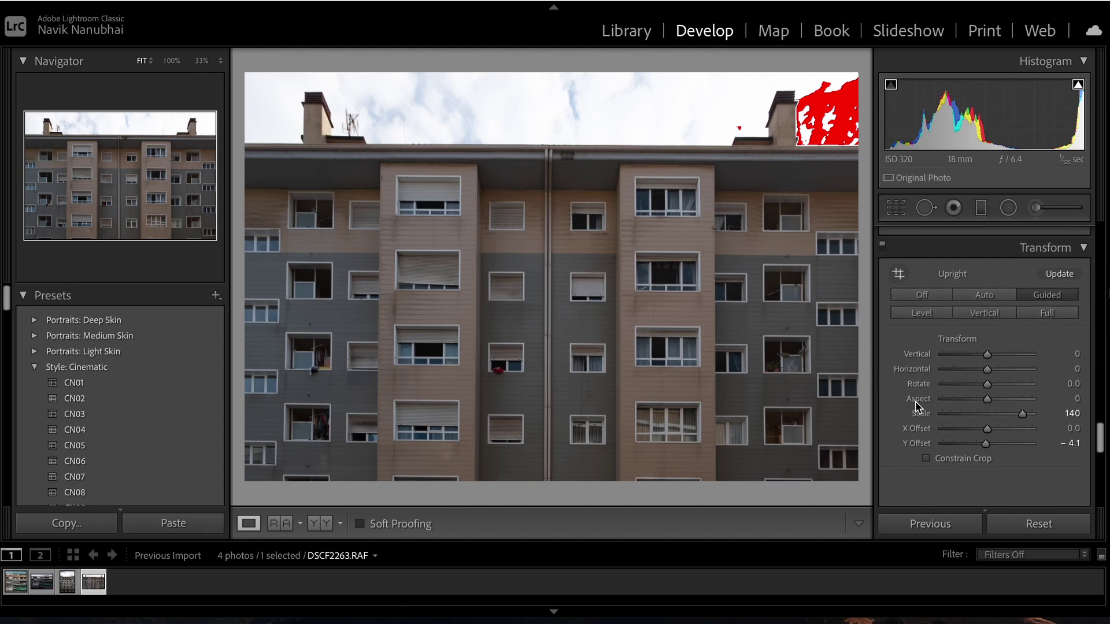
{"action": "left_click_drag", "start_coordinate": [987, 412], "coordinate": [989, 420]}
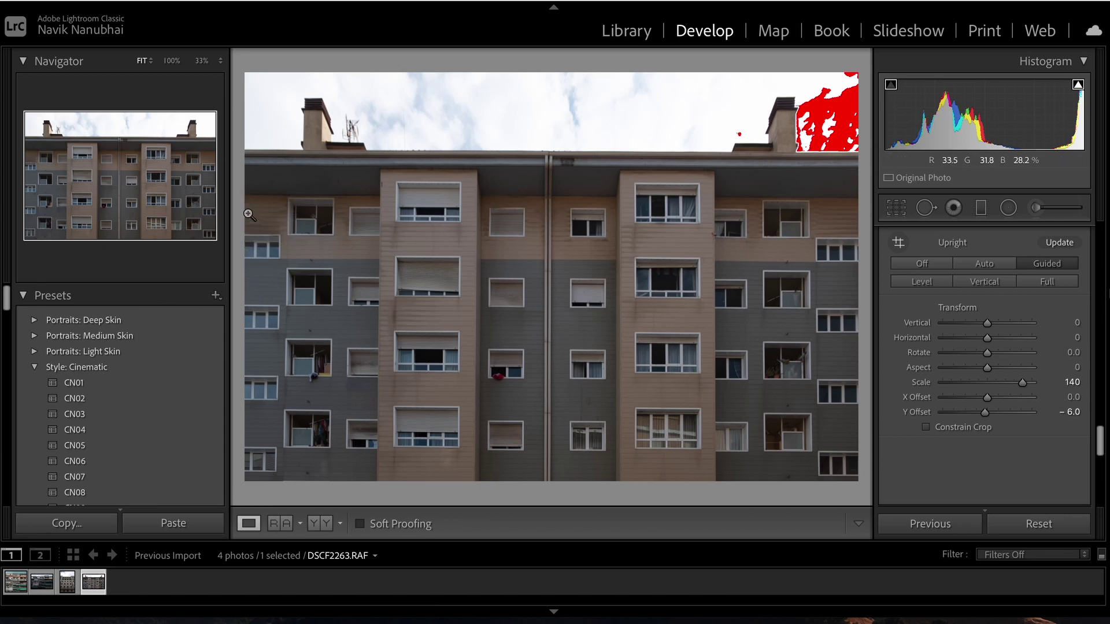
Step: Set the Vertical transform to -12 and raise the Scale to 143 to hide the empty lower corners
{"action": "left_click", "coordinate": [995, 332]}
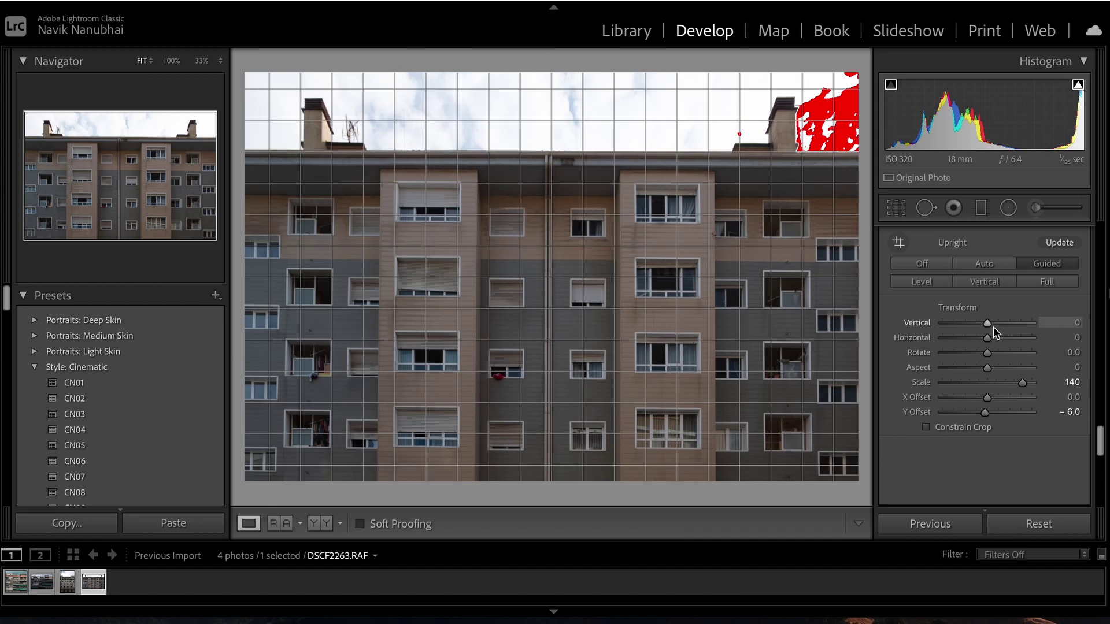
{"action": "left_click_drag", "start_coordinate": [988, 328], "coordinate": [986, 334]}
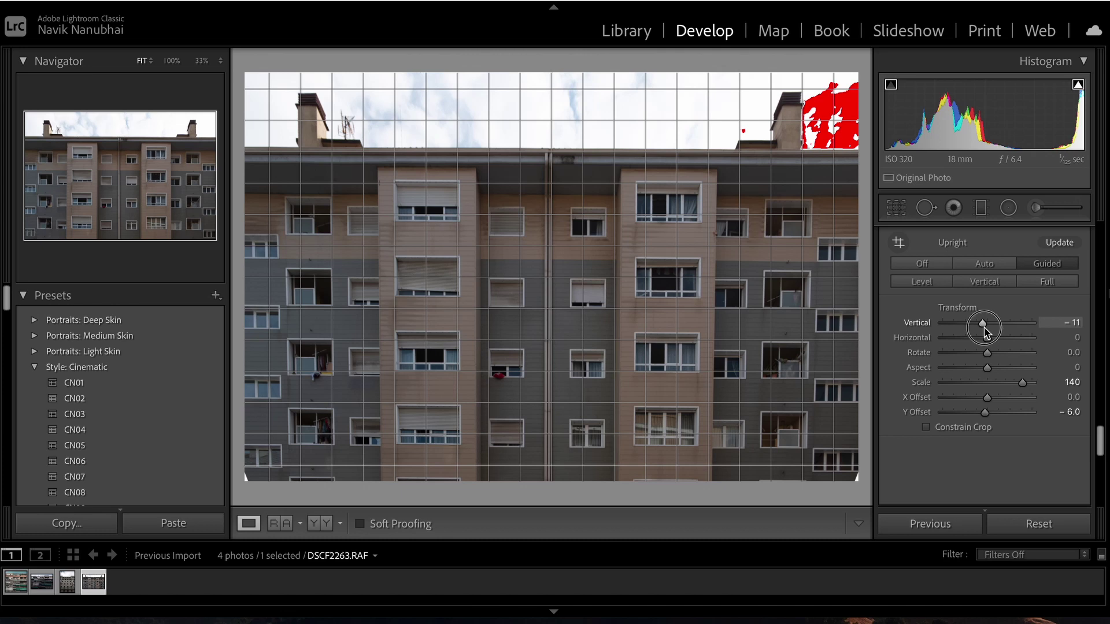
{"action": "left_click_drag", "start_coordinate": [986, 333], "coordinate": [986, 333]}
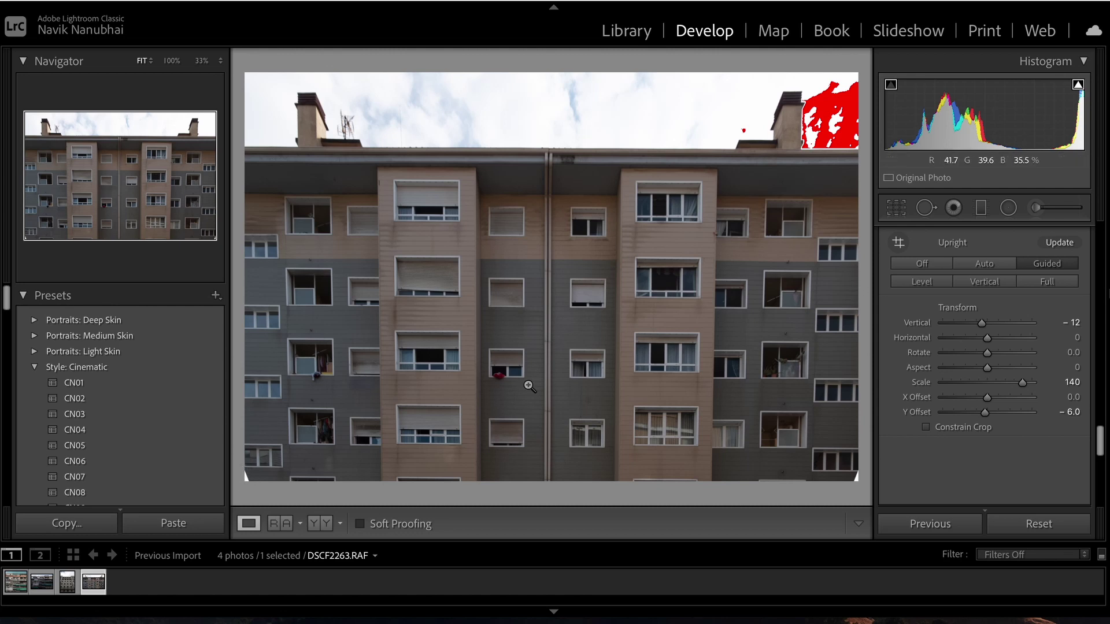
{"action": "left_click_drag", "start_coordinate": [1025, 388], "coordinate": [1020, 384]}
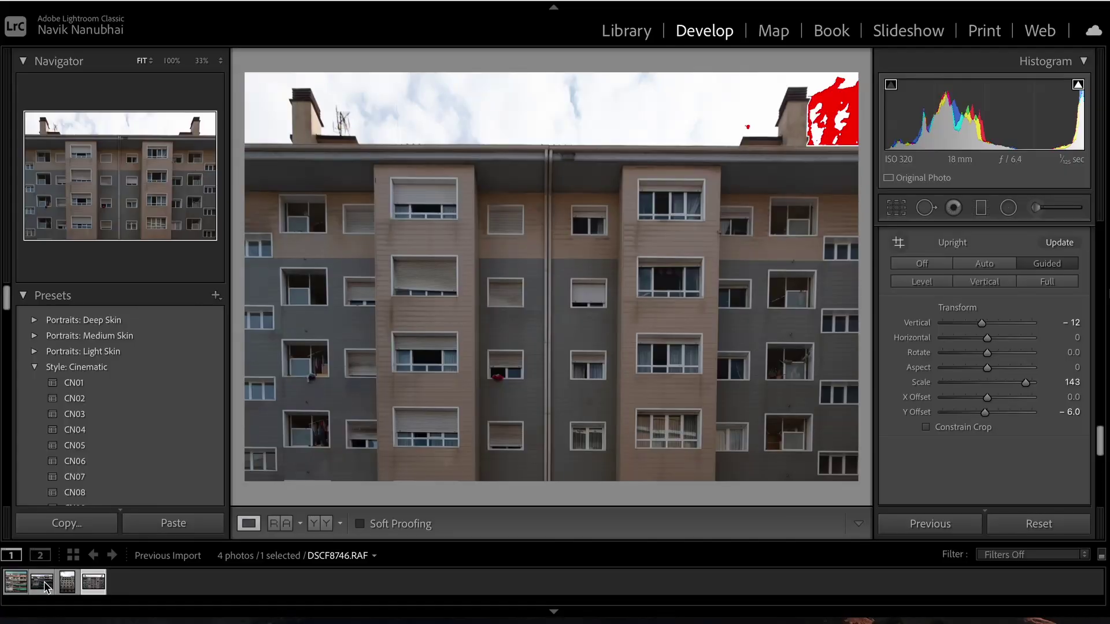
Step: On photo DSCF8746.RAF, draw Guided Upright lines along both vertical edges of the central section and across the horizontal brick ledge
{"action": "left_click", "coordinate": [54, 578]}
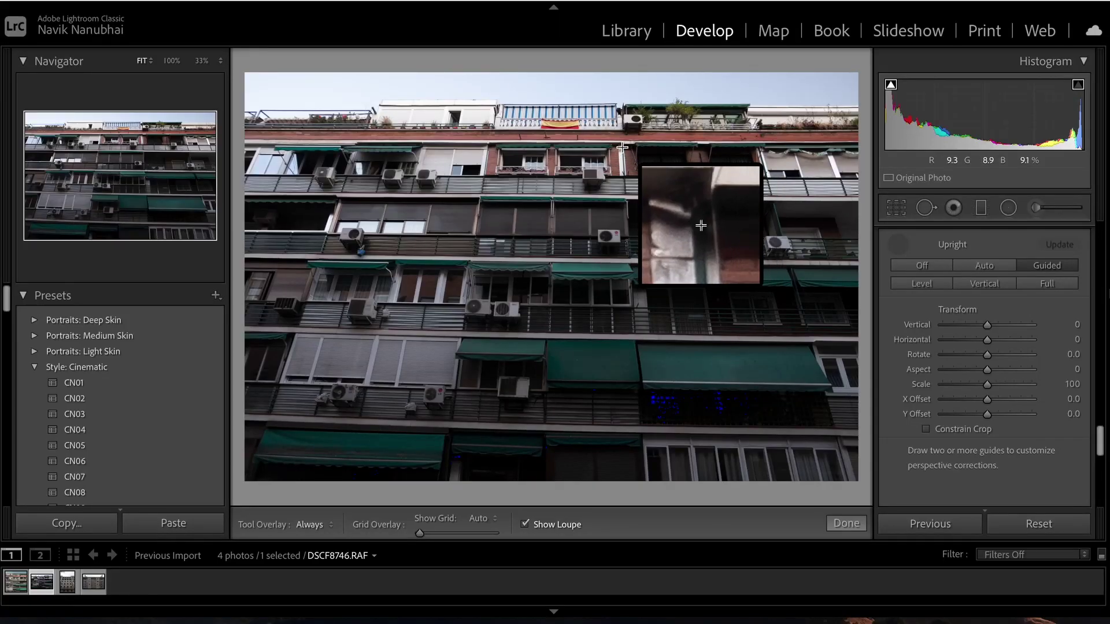
{"action": "left_click_drag", "start_coordinate": [622, 144], "coordinate": [645, 480]}
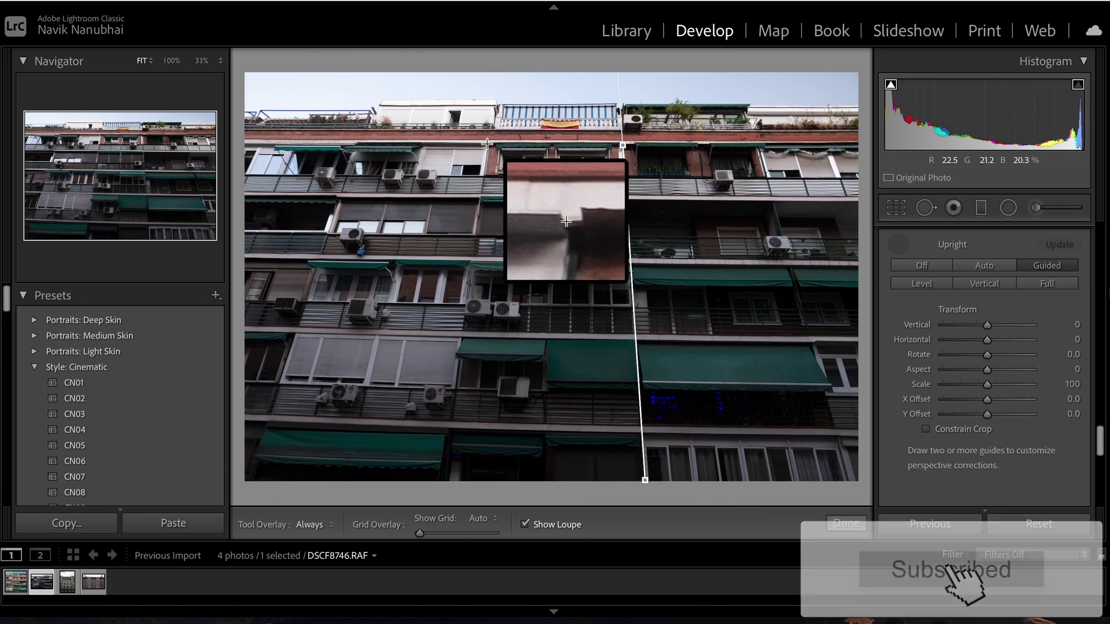
{"action": "left_click_drag", "start_coordinate": [487, 143], "coordinate": [448, 478]}
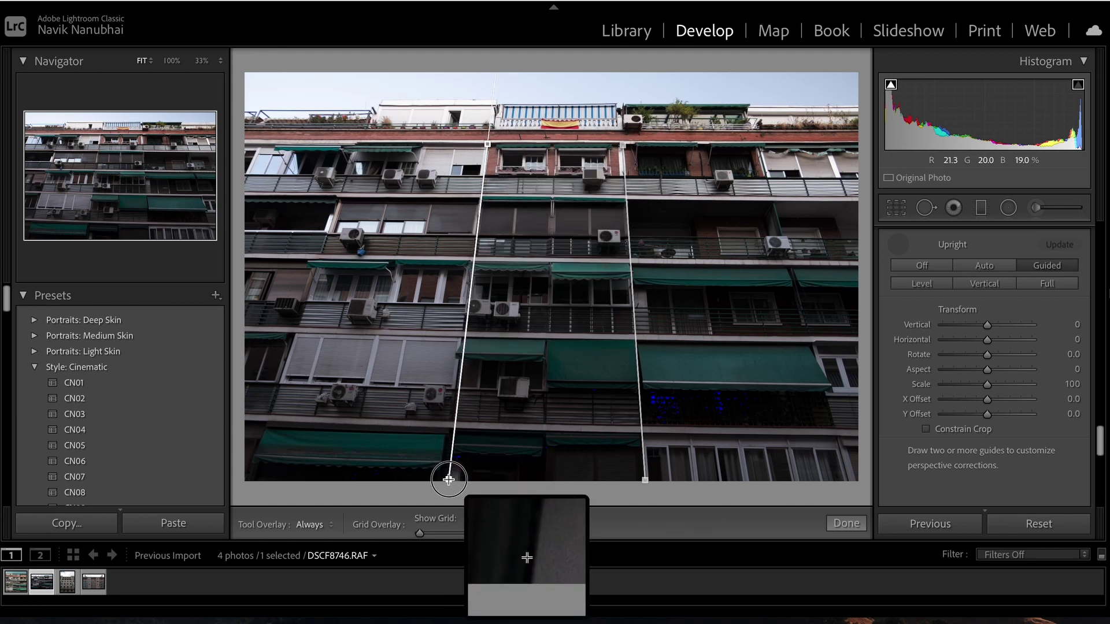
{"action": "left_click_drag", "start_coordinate": [449, 479], "coordinate": [448, 479]}
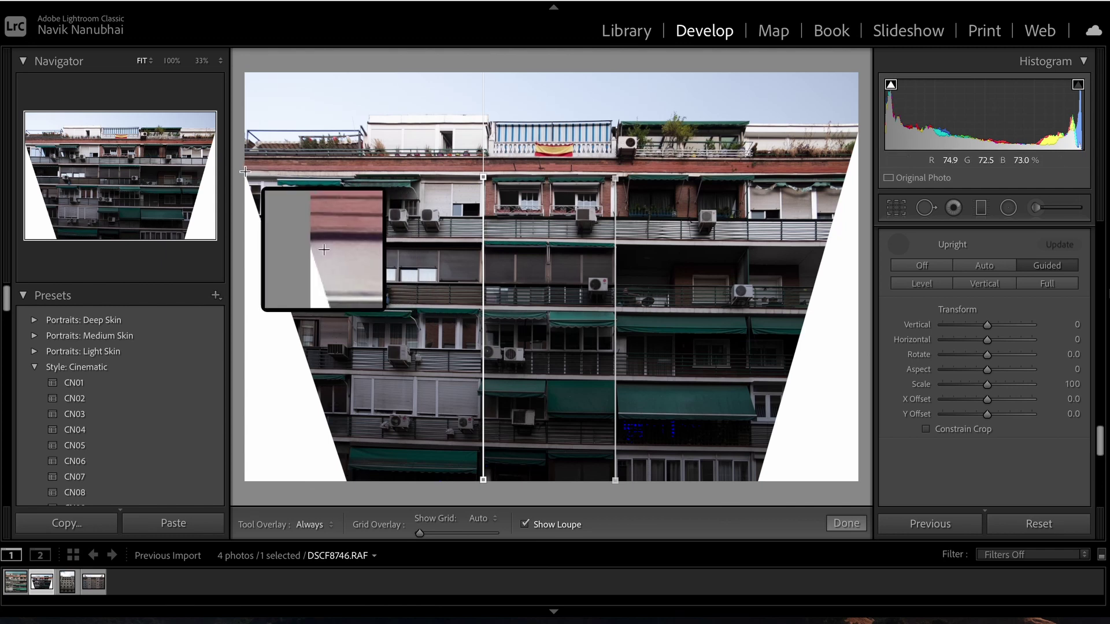
{"action": "left_click_drag", "start_coordinate": [245, 170], "coordinate": [845, 171]}
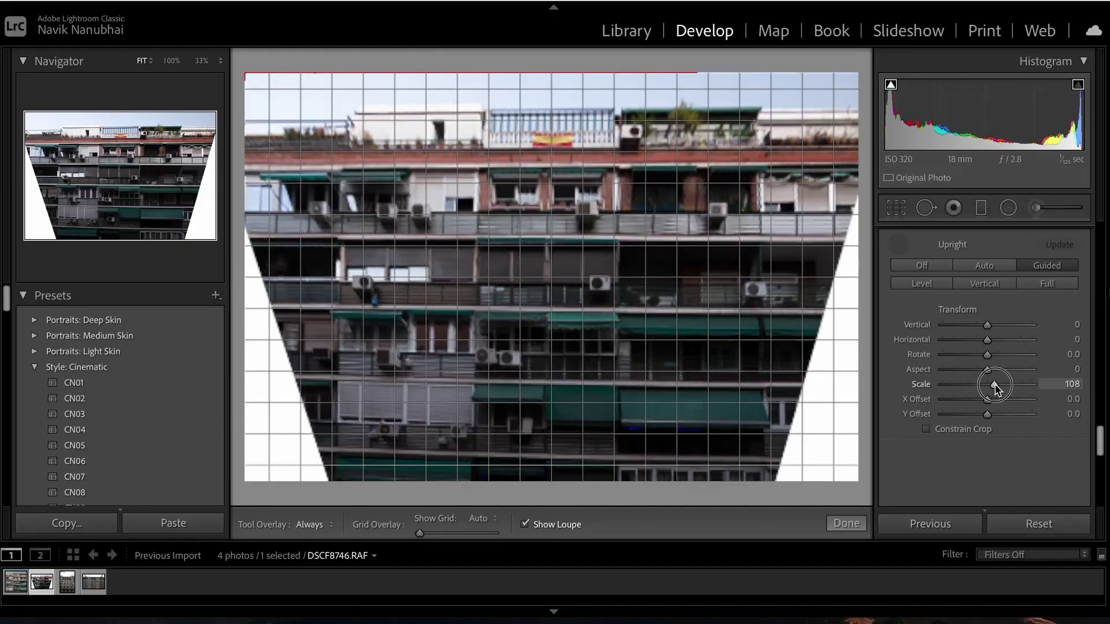
Step: Enlarge the balcony facade photo to Scale 140 and shift it down with a Y Offset of -13.2
{"action": "left_click_drag", "start_coordinate": [995, 388], "coordinate": [1024, 383]}
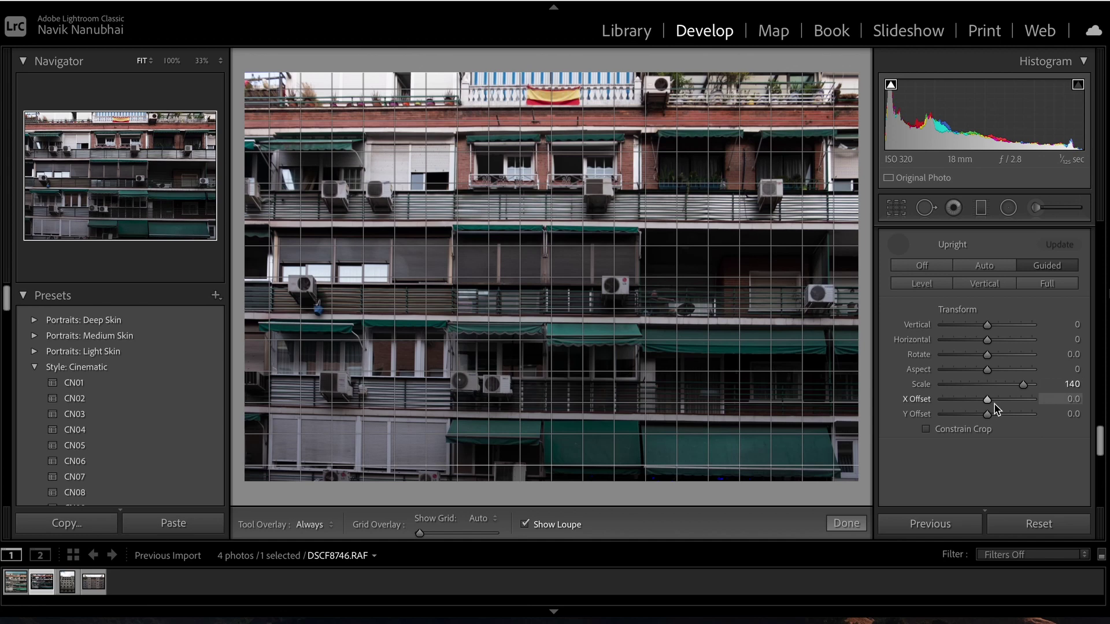
{"action": "left_click_drag", "start_coordinate": [989, 418], "coordinate": [984, 417]}
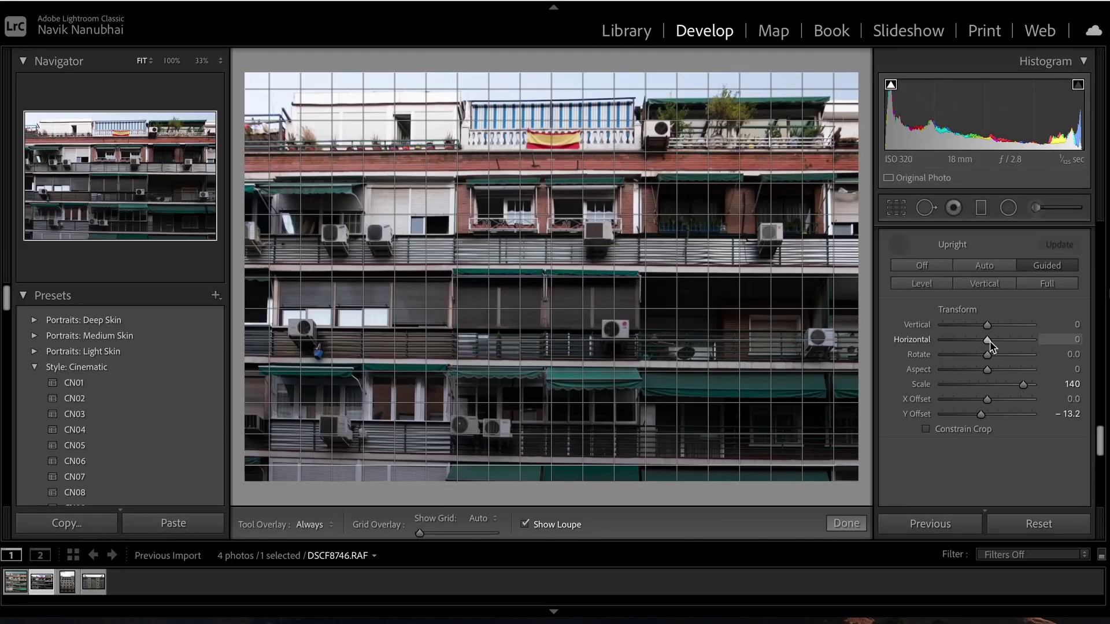
Step: Fine-tune the balcony facade's perspective with Vertical -14, Horizontal -6 and a Y Offset of -20.0
{"action": "left_click_drag", "start_coordinate": [988, 342], "coordinate": [985, 342]}
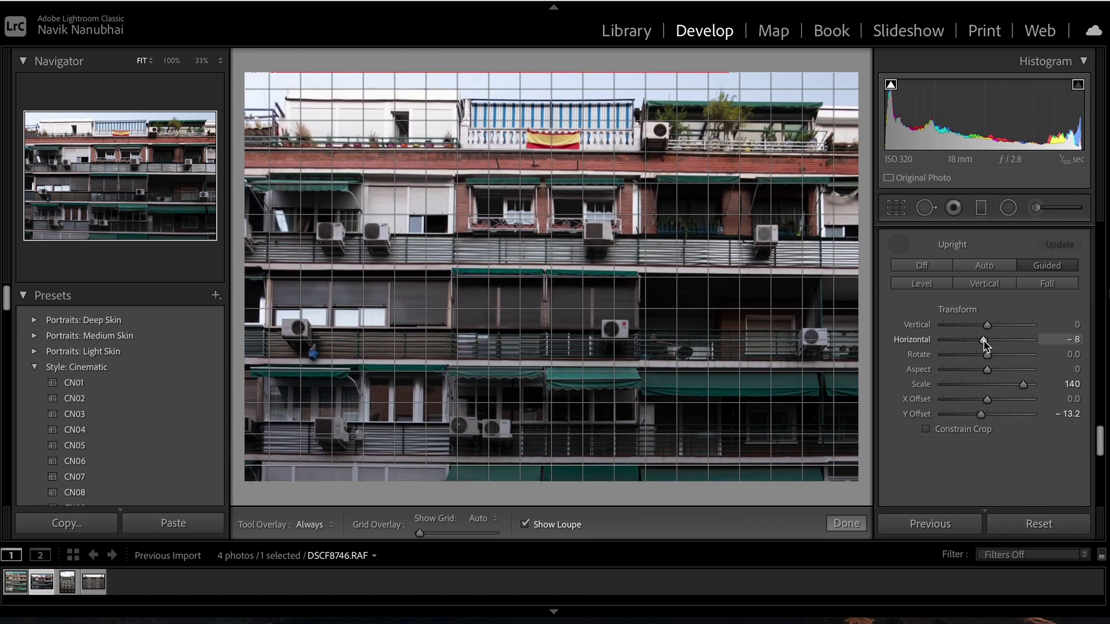
{"action": "left_click_drag", "start_coordinate": [986, 325], "coordinate": [982, 324]}
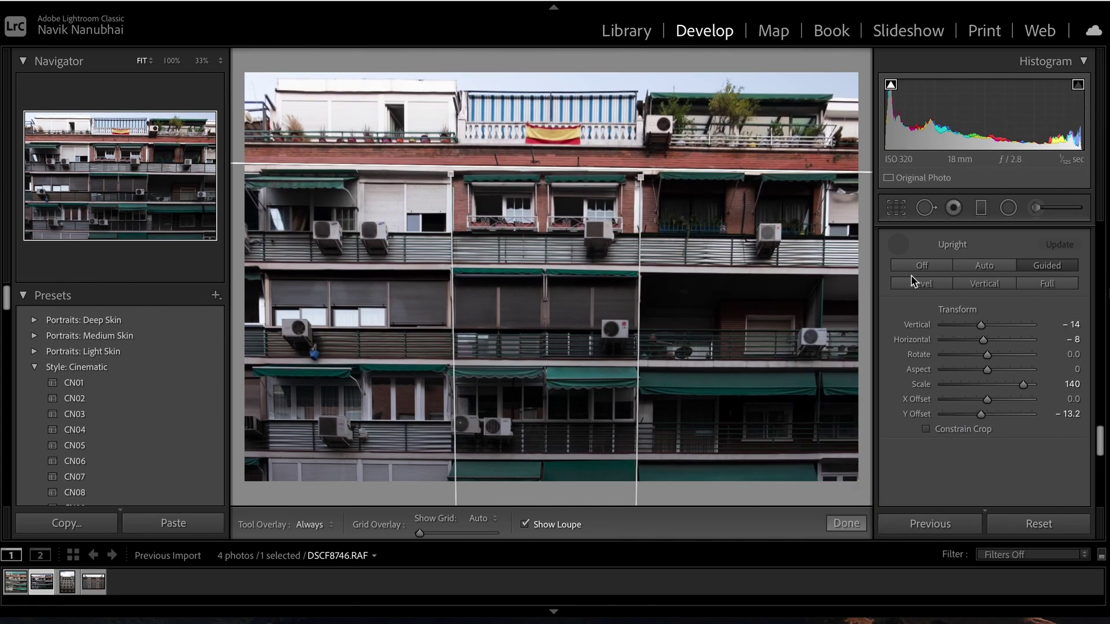
{"action": "left_click_drag", "start_coordinate": [984, 343], "coordinate": [989, 343]}
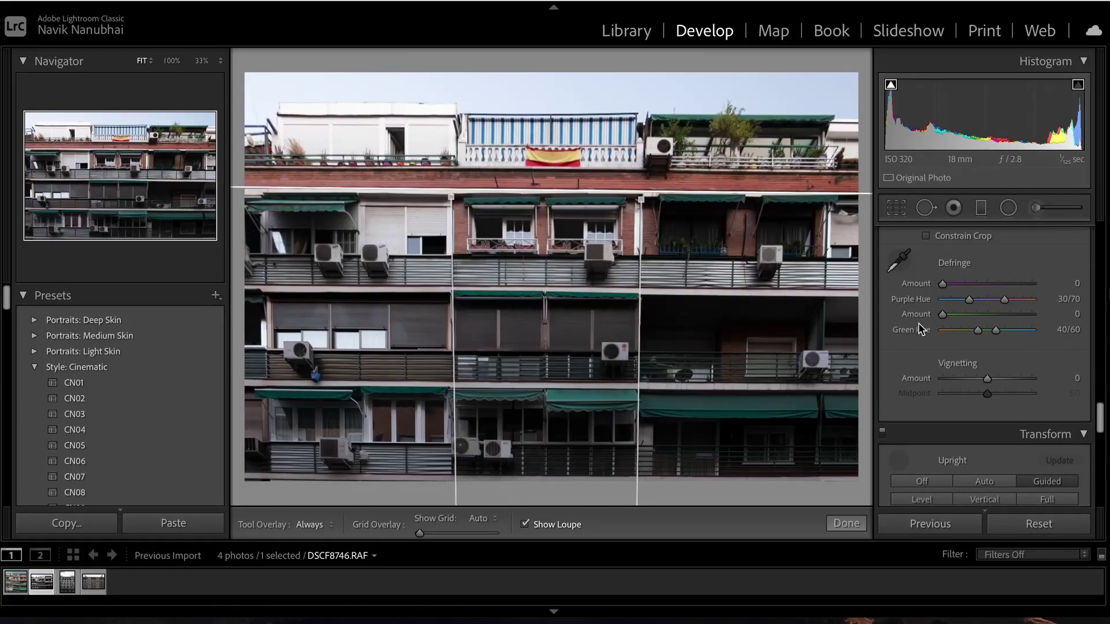
Step: Try a slight manual lens Distortion adjustment on the balcony facade photo
{"action": "scroll", "coordinate": [919, 327], "scroll_direction": "up", "scroll_amount": 2}
{"action": "scroll", "coordinate": [919, 326], "scroll_direction": "up", "scroll_amount": 1}
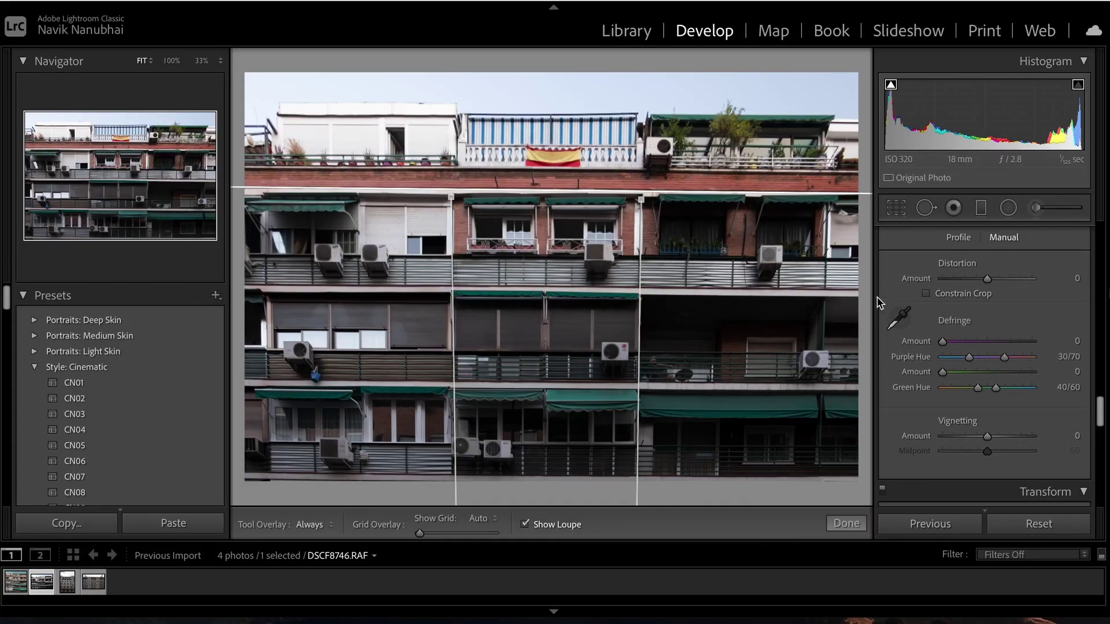
{"action": "left_click_drag", "start_coordinate": [986, 278], "coordinate": [987, 281]}
{"action": "left_click_drag", "start_coordinate": [988, 283], "coordinate": [989, 283]}
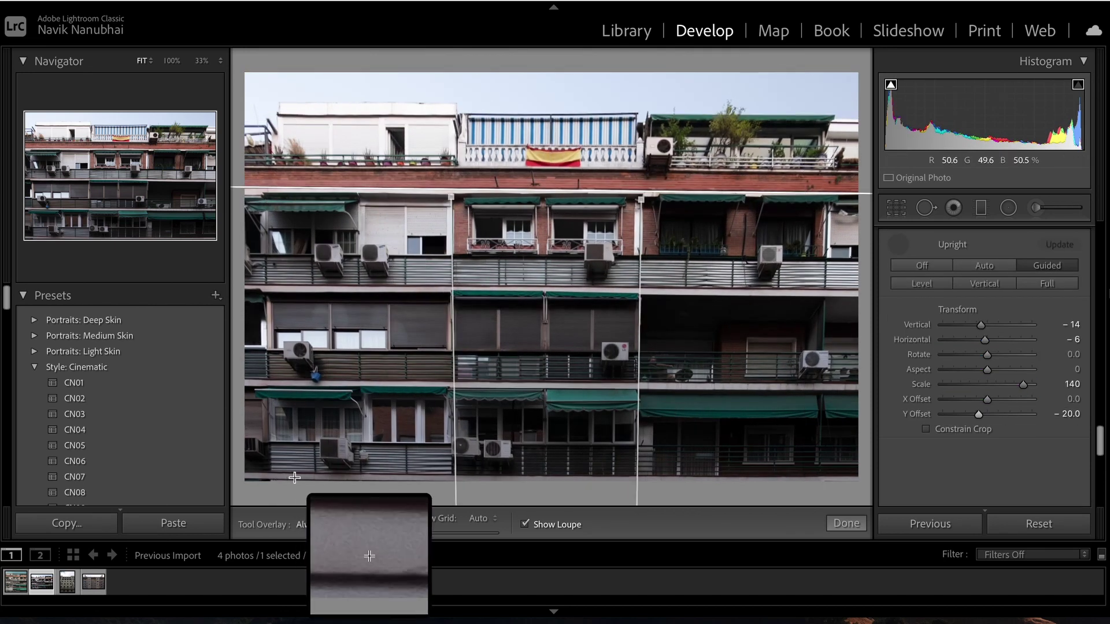
{"action": "left_click_drag", "start_coordinate": [295, 478], "coordinate": [456, 492]}
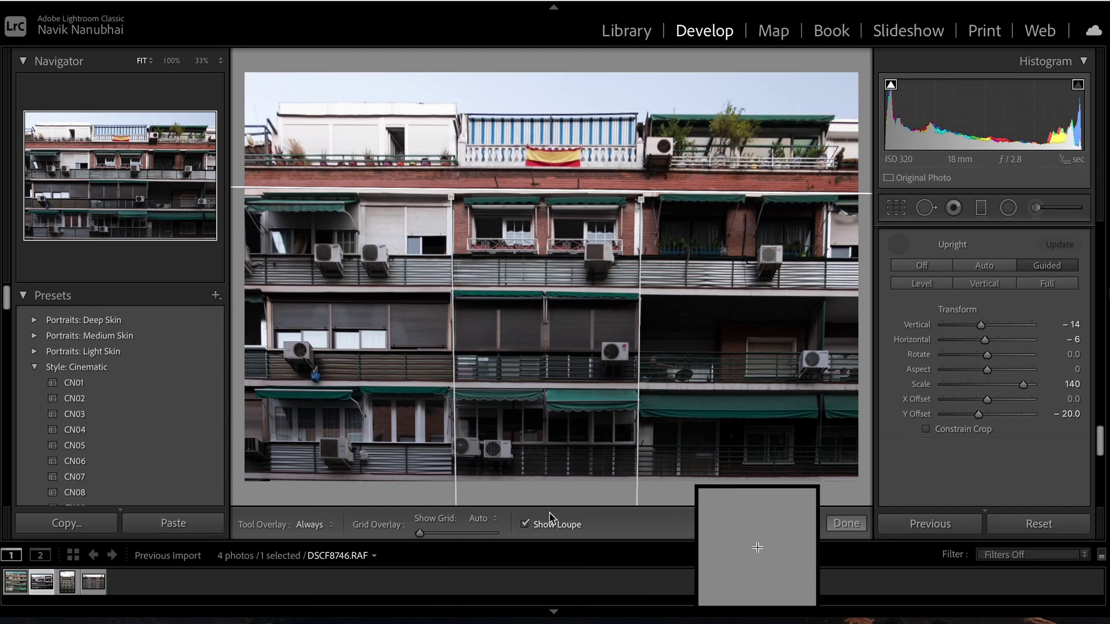